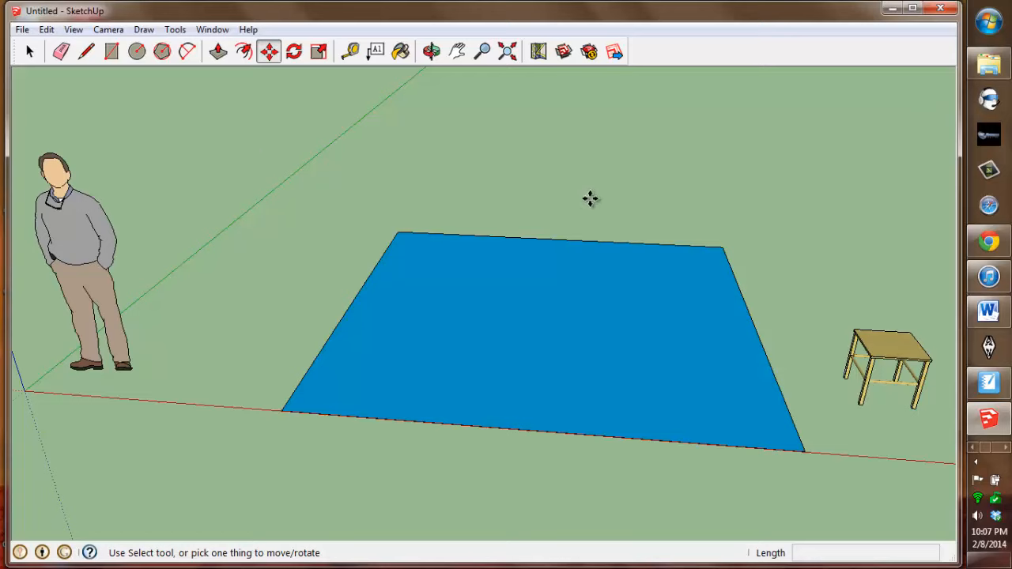
pyautogui.click(899, 342)
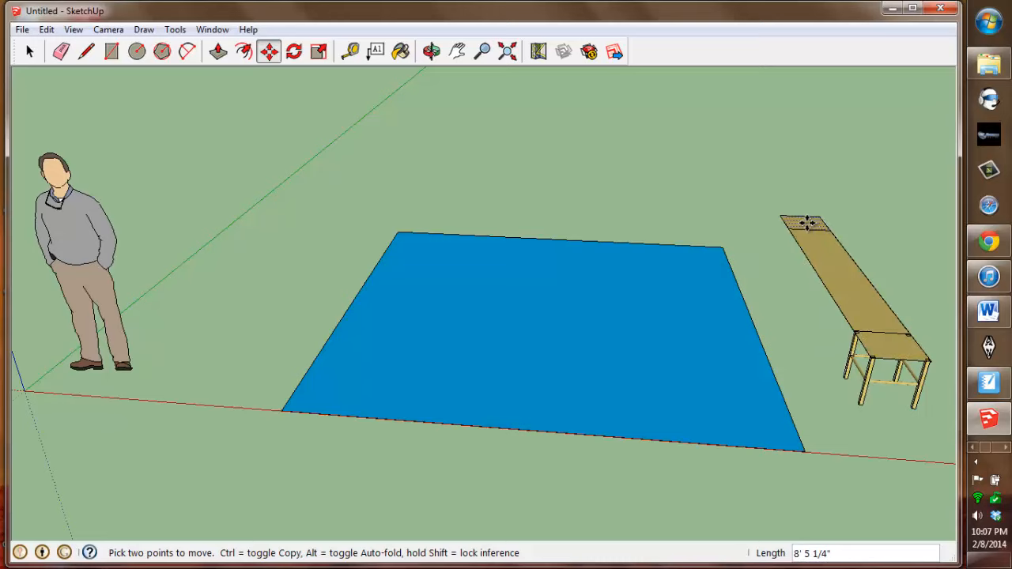
pyautogui.click(816, 243)
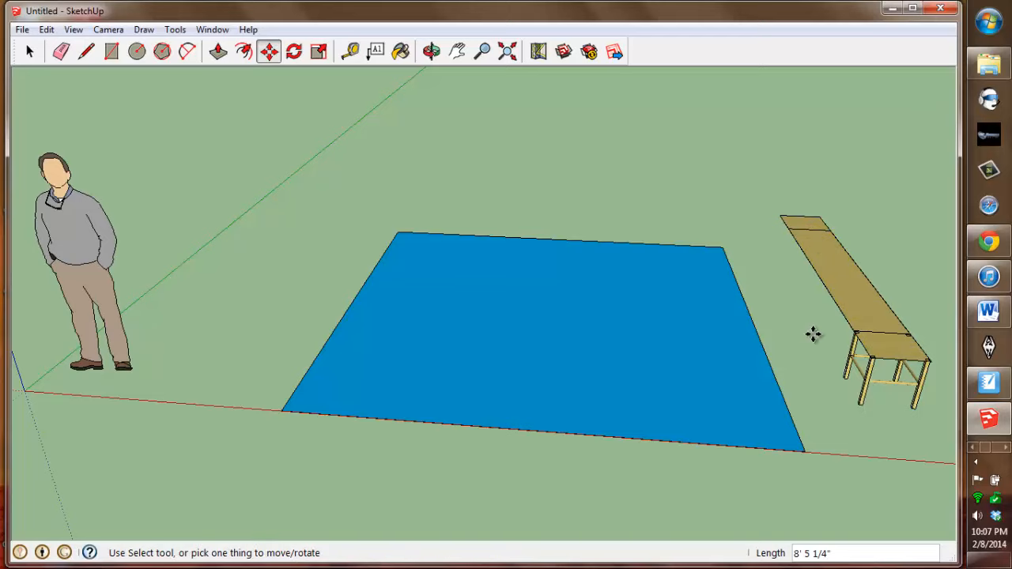
pyautogui.hotkey('ctrl', 'z')
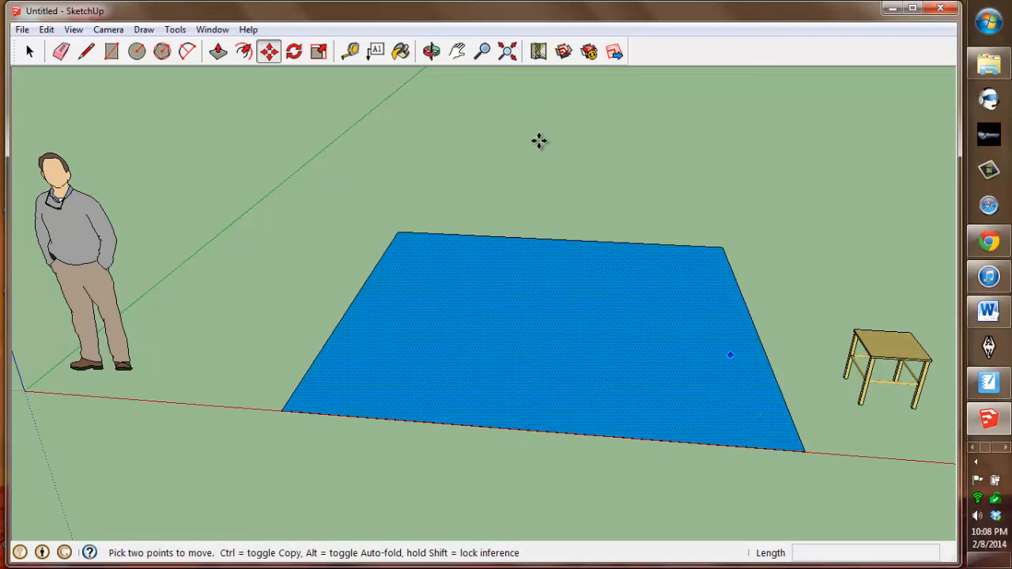
# - Select the side table and inspect it up close from different angles
pyautogui.click(457, 51)
pyautogui.moveTo(771, 269); pyautogui.dragTo(576, 251)
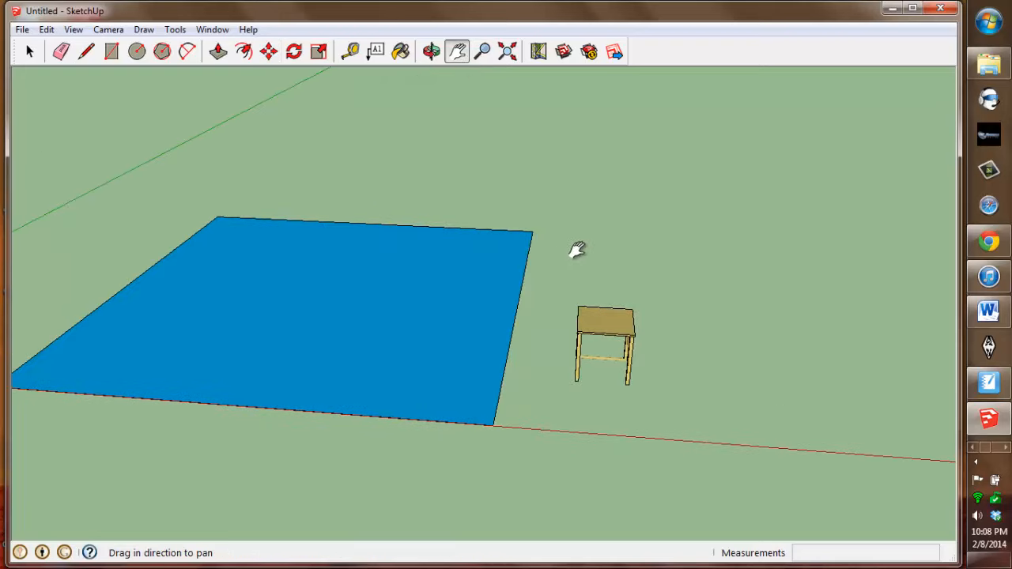
pyautogui.click(29, 51)
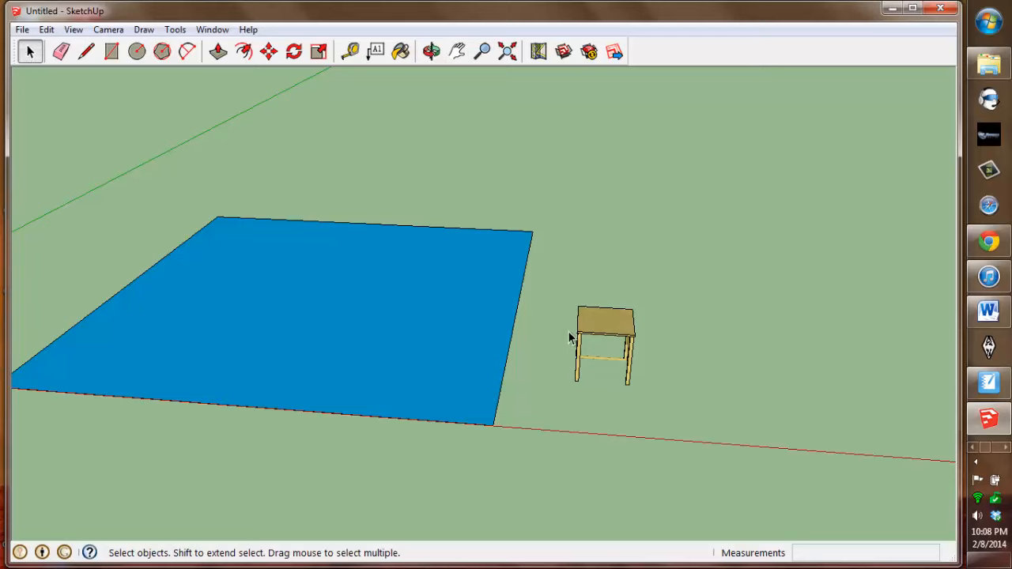
pyautogui.moveTo(554, 279); pyautogui.dragTo(658, 410)
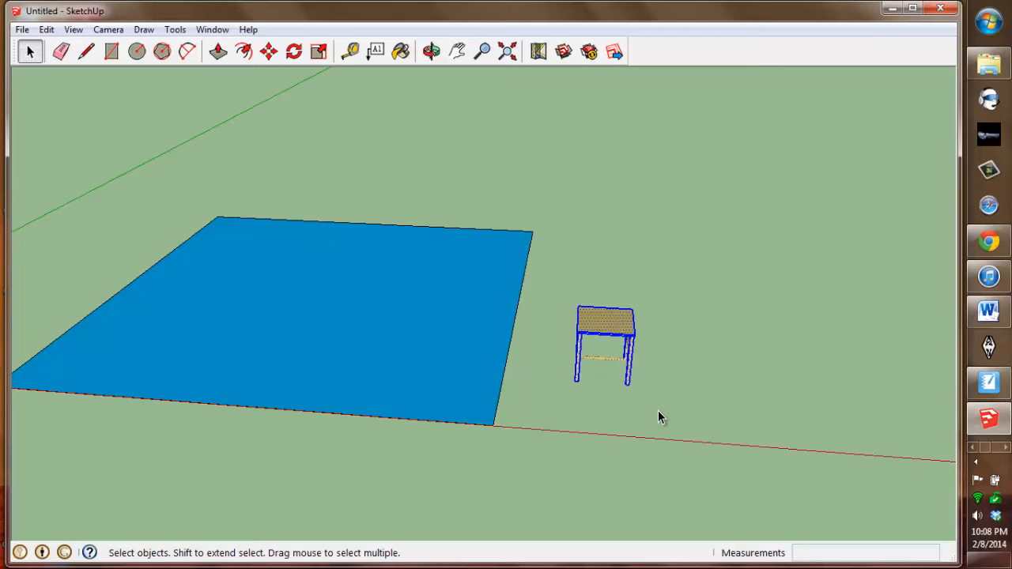
pyautogui.press('o')
pyautogui.moveTo(662, 327); pyautogui.dragTo(117, 261)
pyautogui.press('space')
pyautogui.scroll(5, 395, 383)
pyautogui.moveTo(408, 379); pyautogui.dragTo(848, 448, button='middle')
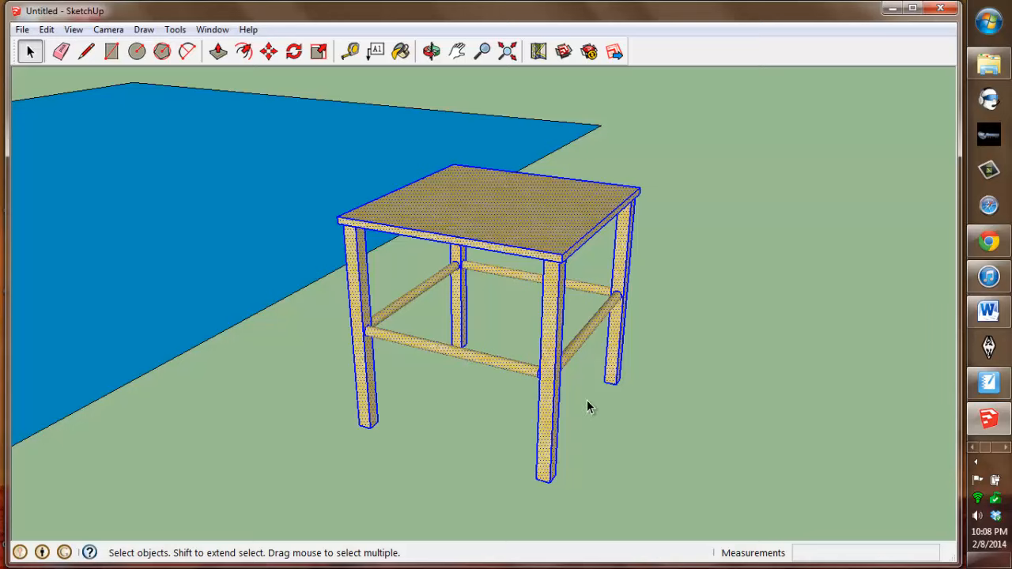
pyautogui.scroll(-5, 408, 405)
pyautogui.moveTo(464, 423); pyautogui.dragTo(576, 425, button='middle')
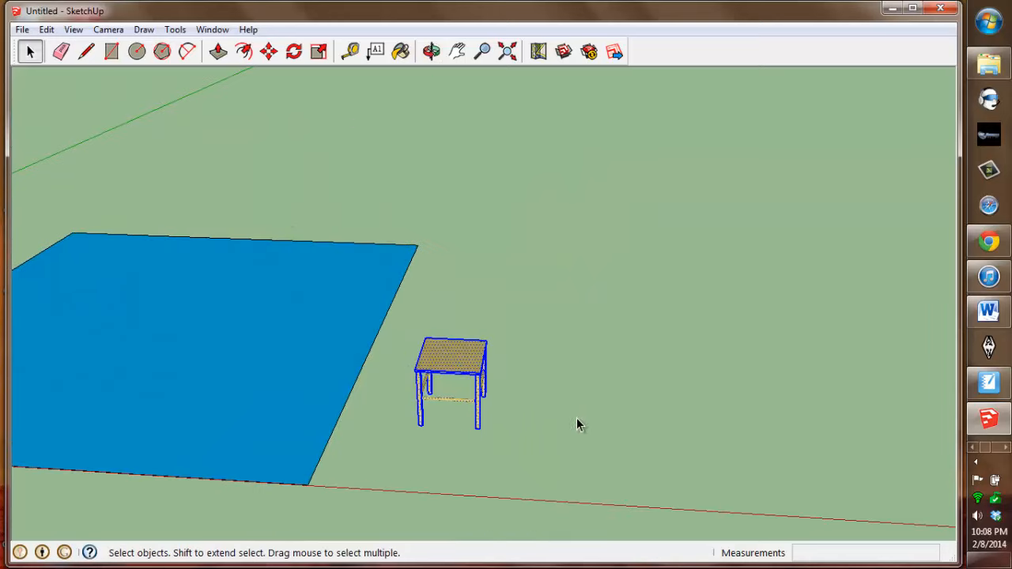
# - Move the table onto the blue floor, then undo the move
pyautogui.click(269, 51)
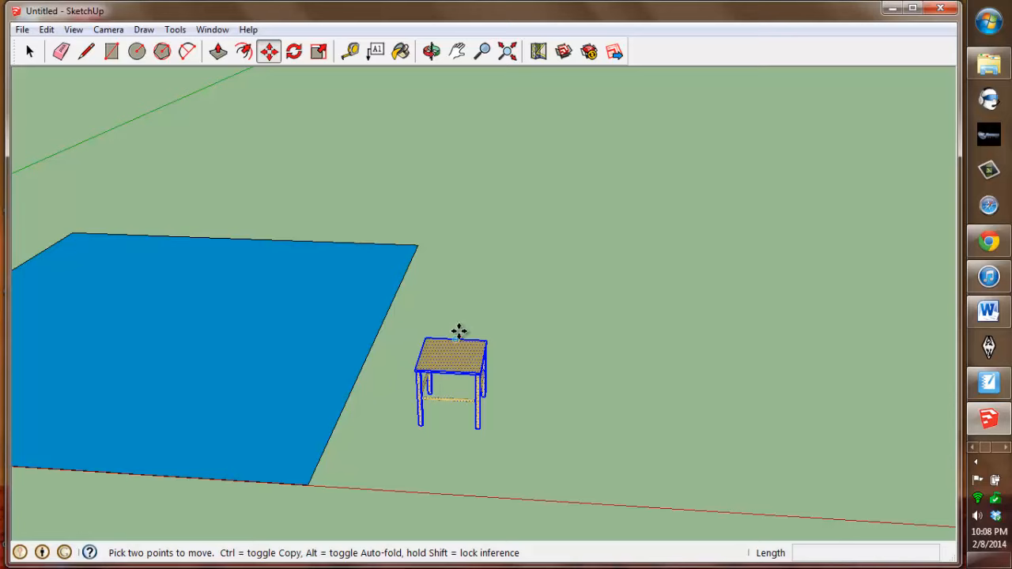
pyautogui.click(451, 355)
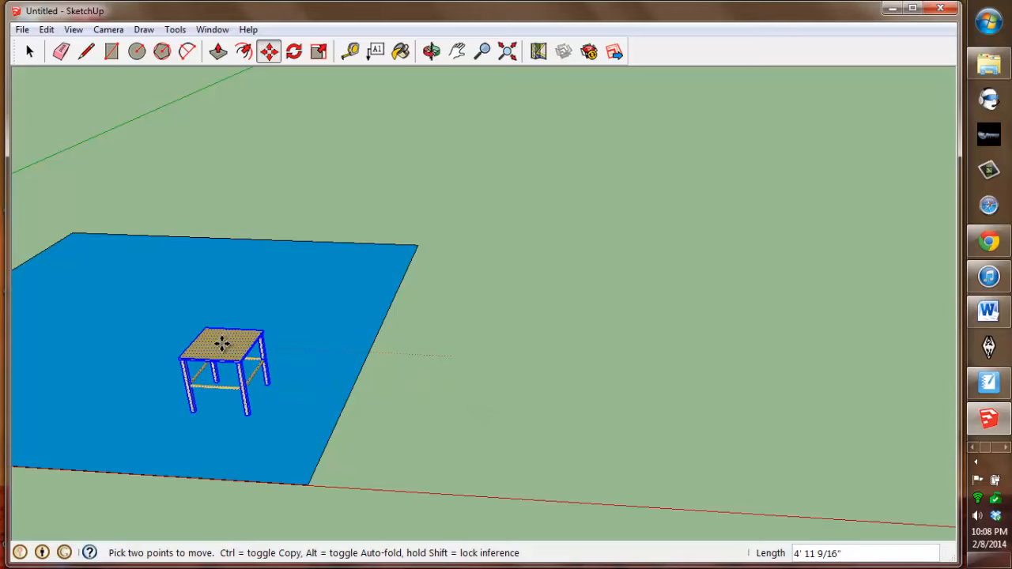
pyautogui.click(222, 342)
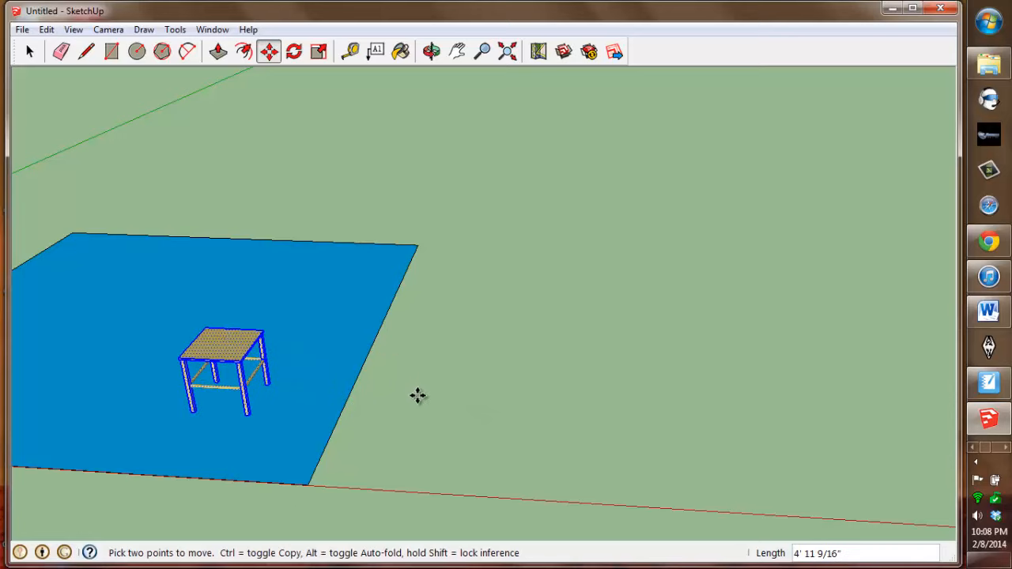
pyautogui.hotkey('ctrl', 't')
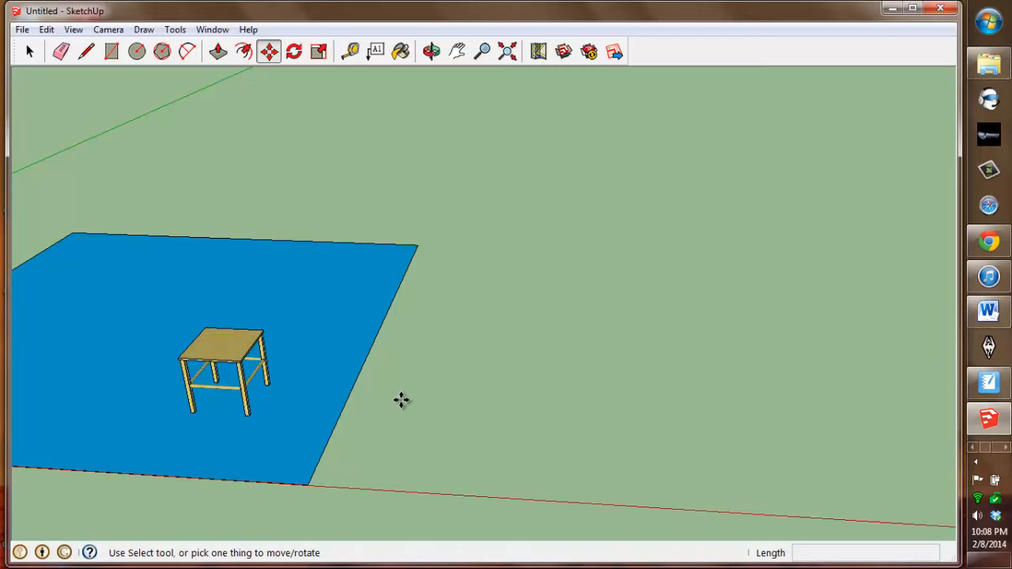
pyautogui.moveTo(436, 397); pyautogui.dragTo(454, 380, button='middle')
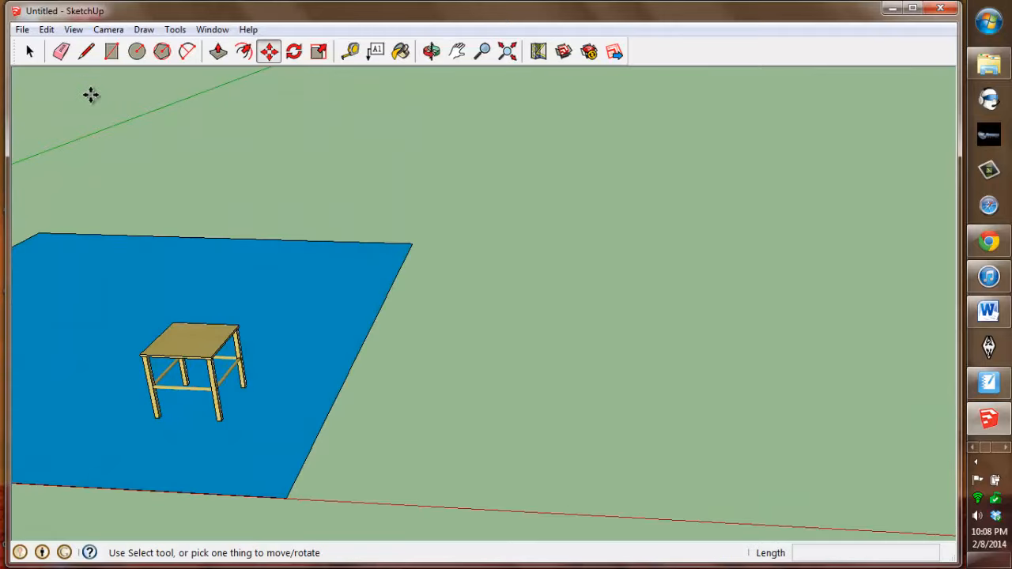
pyautogui.hotkey('ctrl', 'z')
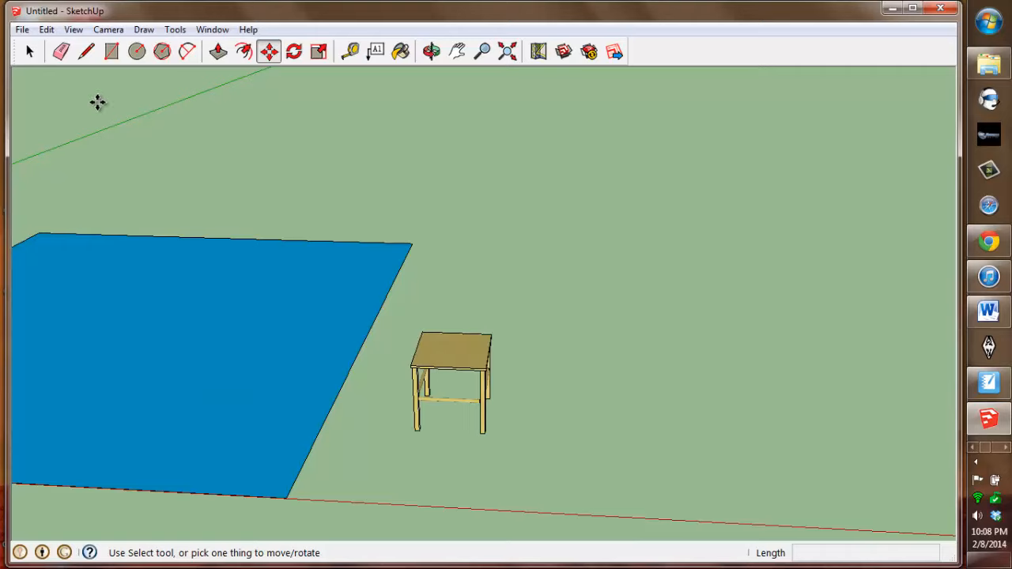
# - Select the table and paste four copies of it in a row along the back of the blue floor
pyautogui.click(29, 52)
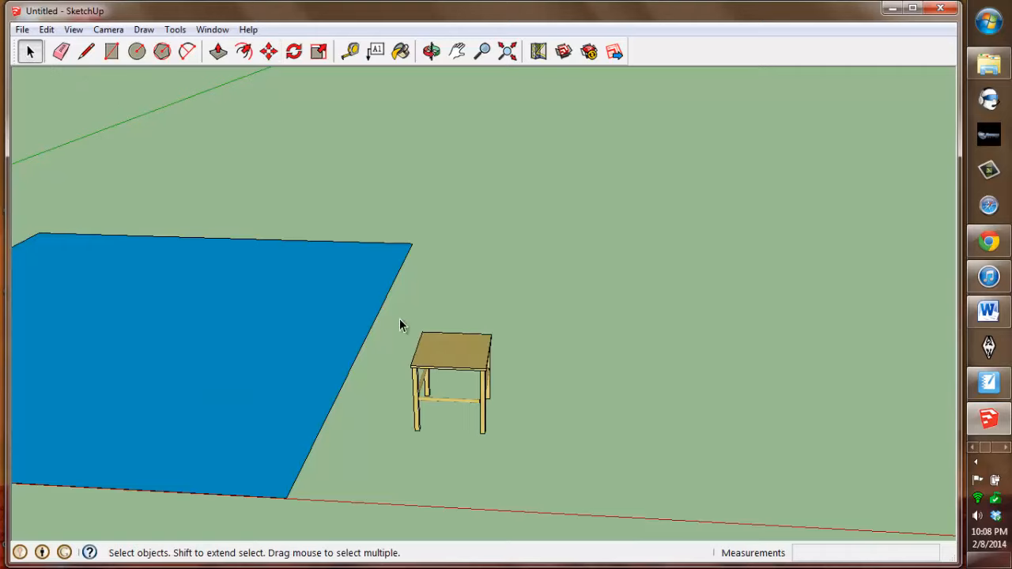
pyautogui.moveTo(403, 308); pyautogui.dragTo(514, 446)
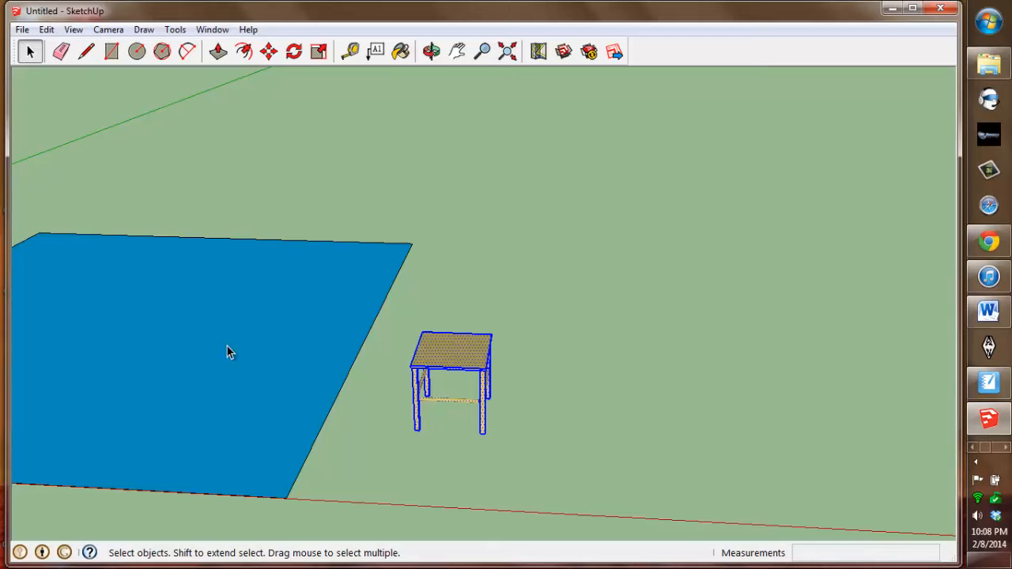
pyautogui.click(509, 52)
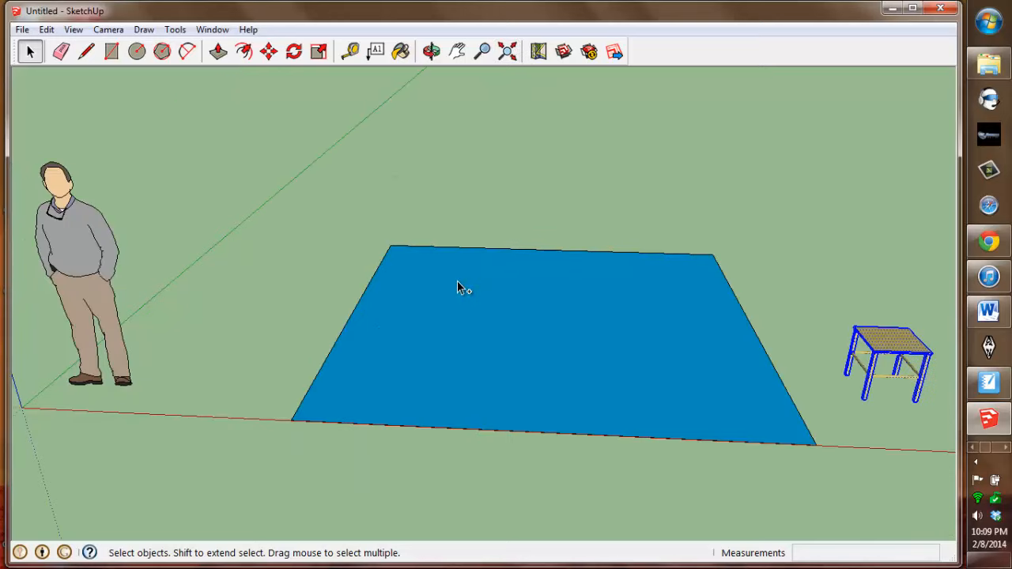
pyautogui.hotkey('ctrl', 'v')
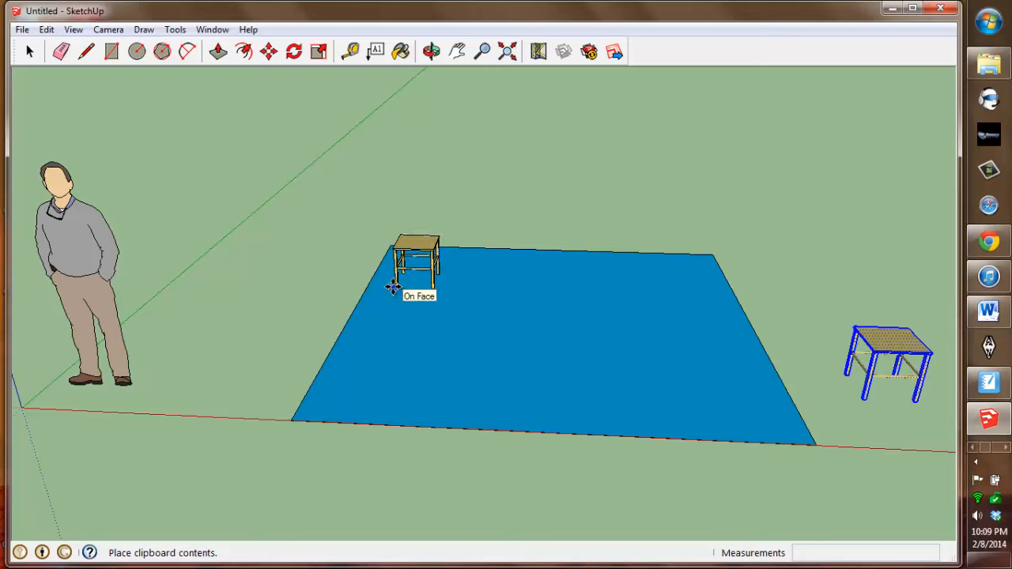
pyautogui.click(393, 288)
pyautogui.hotkey('ctrl', 'v')
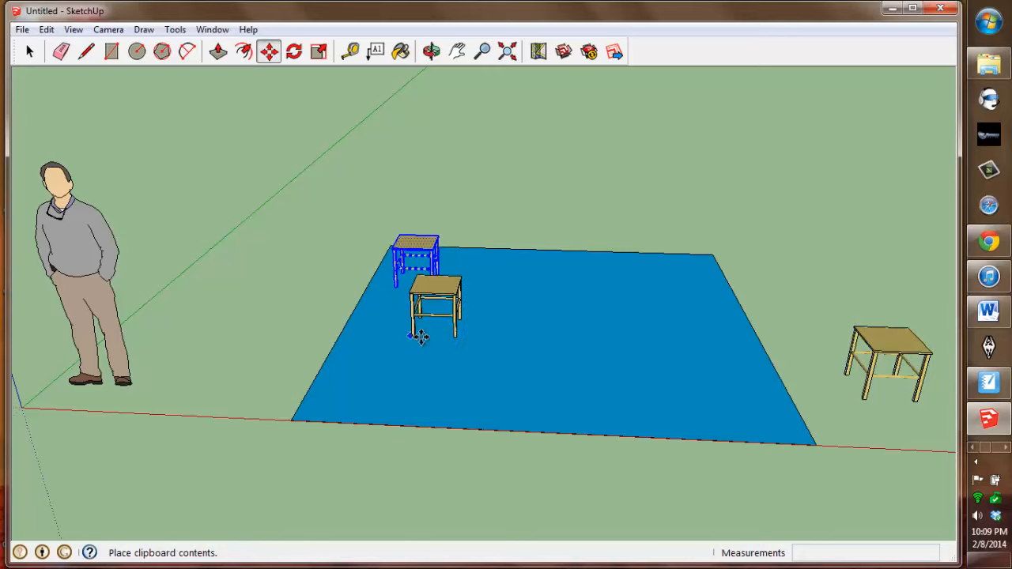
pyautogui.click(458, 292)
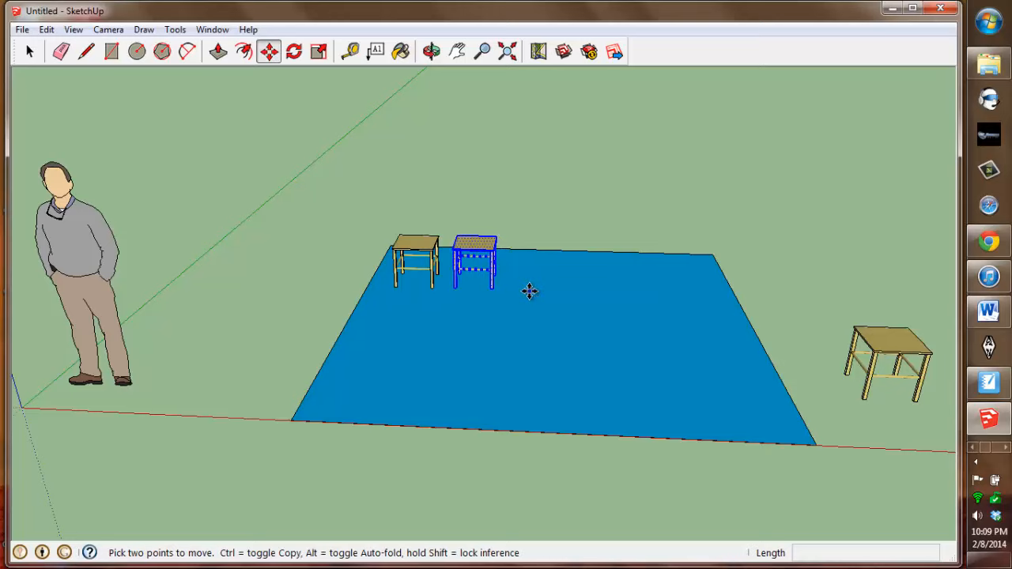
pyautogui.hotkey('ctrl', 'v')
pyautogui.click(517, 286)
pyautogui.hotkey('ctrl', 'v')
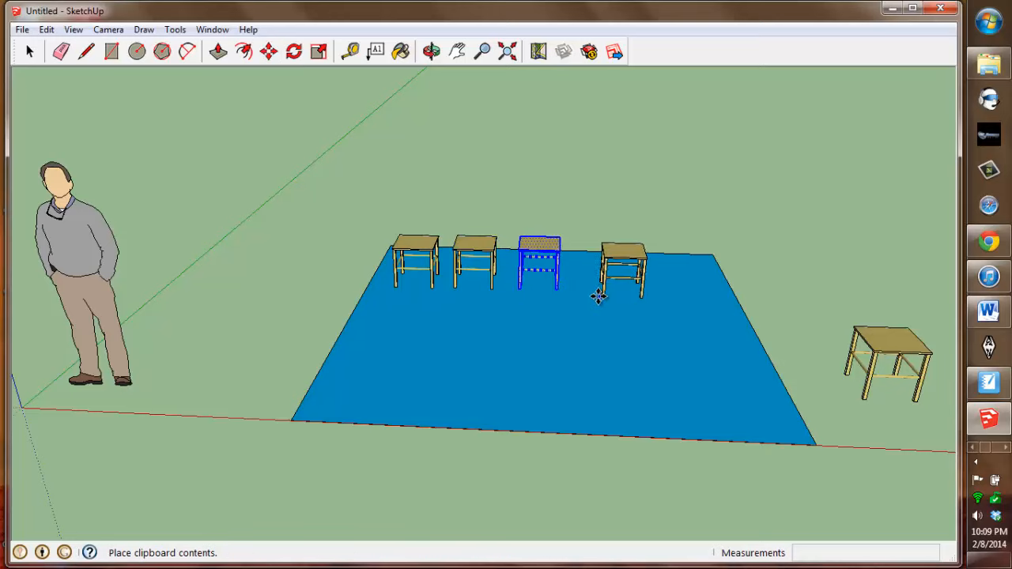
pyautogui.click(586, 293)
# - Paste three more copies of the table in a front row on the blue floor
pyautogui.hotkey('ctrl', 'v')
pyautogui.click(404, 326)
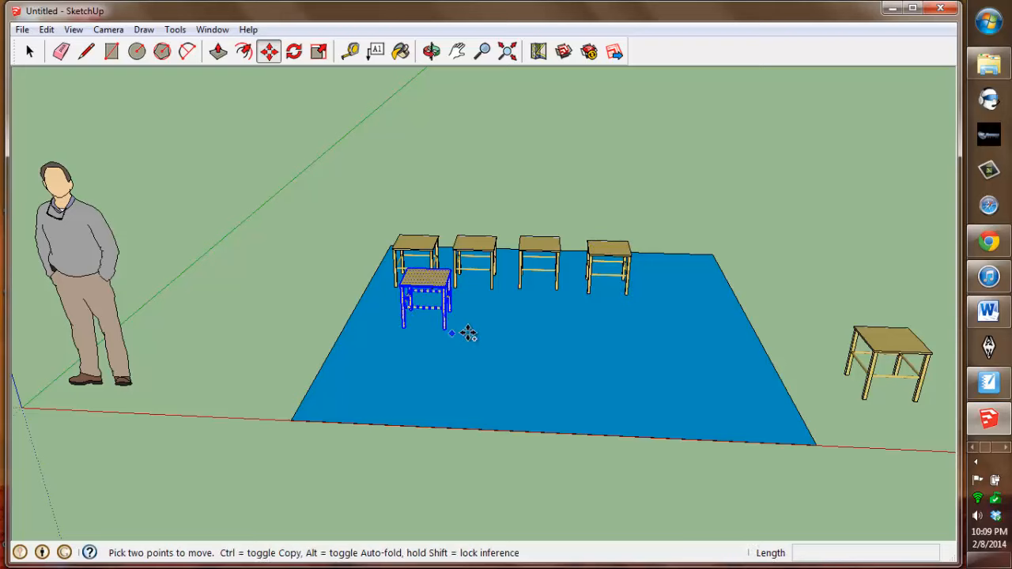
pyautogui.hotkey('ctrl', 'v')
pyautogui.click(483, 326)
pyautogui.hotkey('ctrl', 'v')
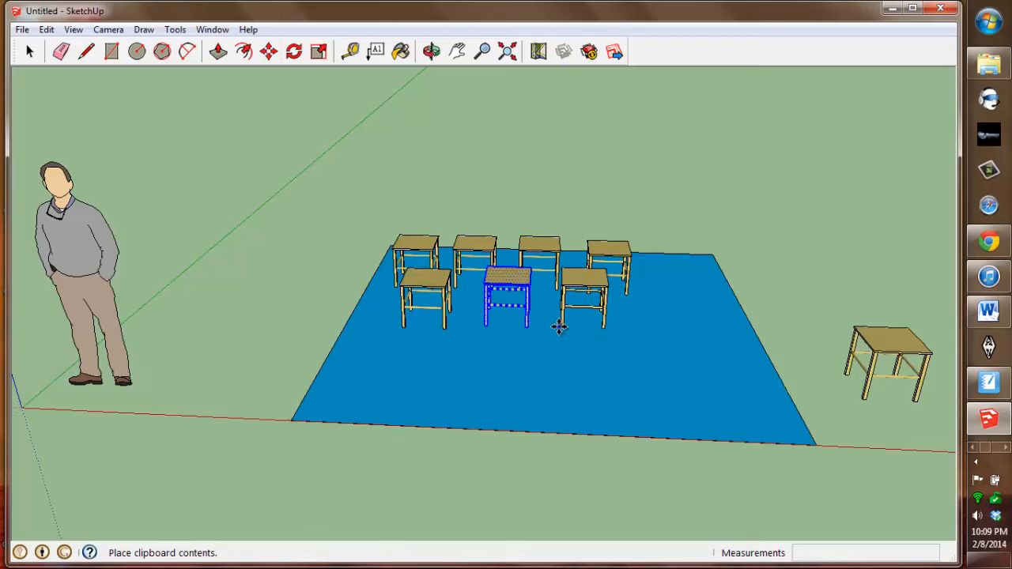
pyautogui.click(568, 341)
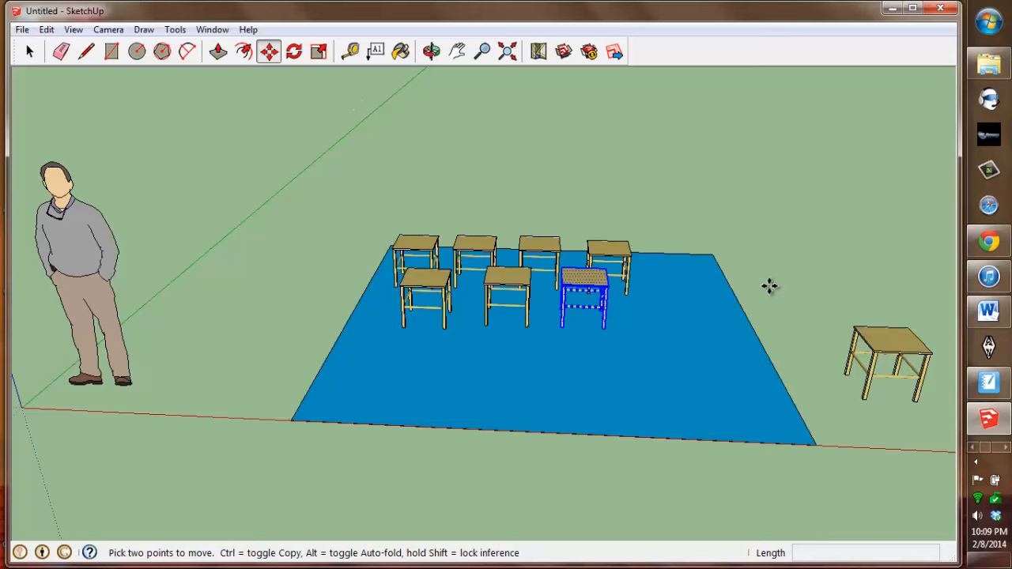
# - Draw a line about 1' 4" long across the front table's top from edge to edge
pyautogui.press('o')
pyautogui.moveTo(772, 290); pyautogui.dragTo(351, 300)
pyautogui.press('m')
pyautogui.scroll(6, 481, 288)
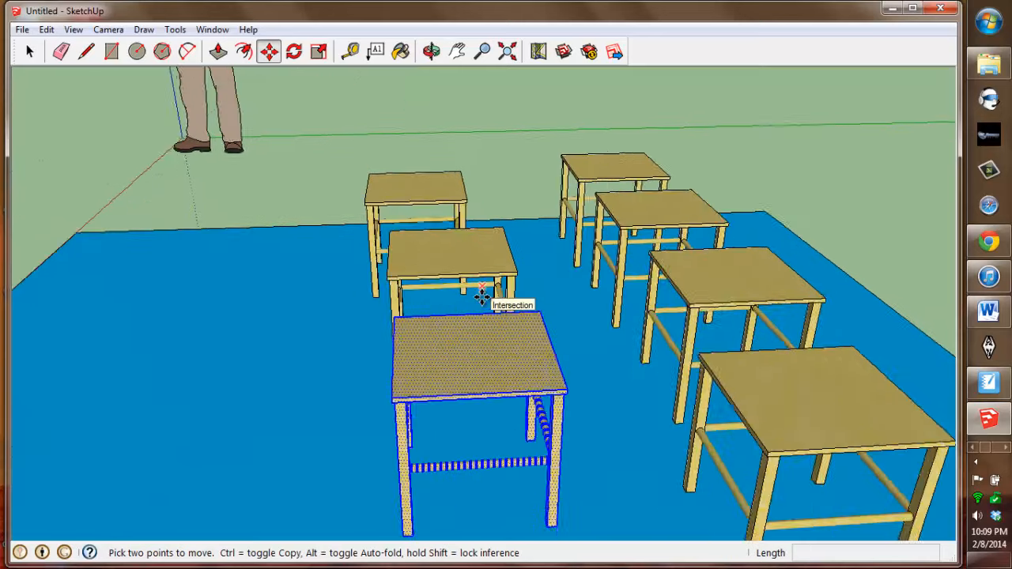
pyautogui.scroll(-2, 470, 343)
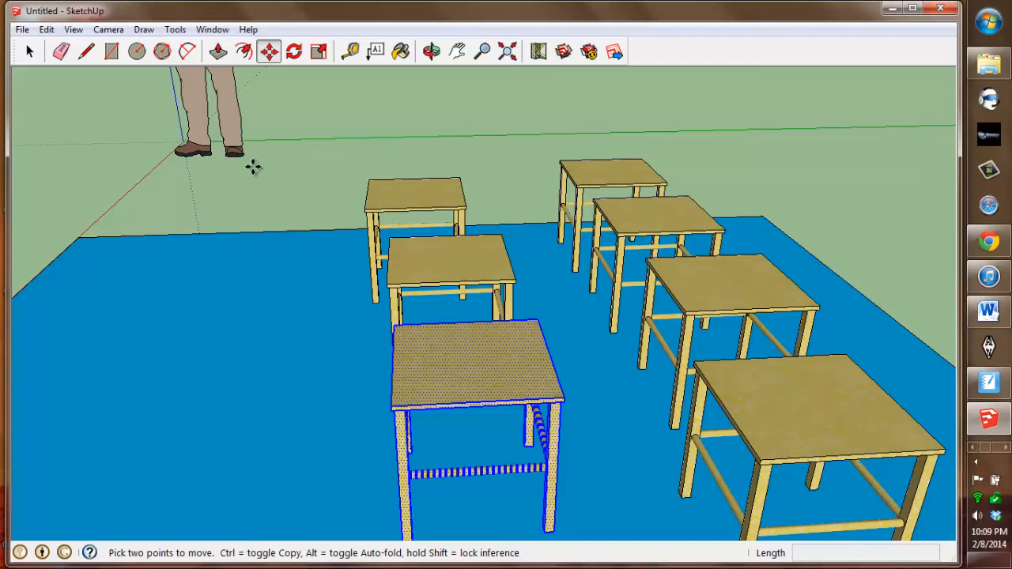
pyautogui.press('Escape')
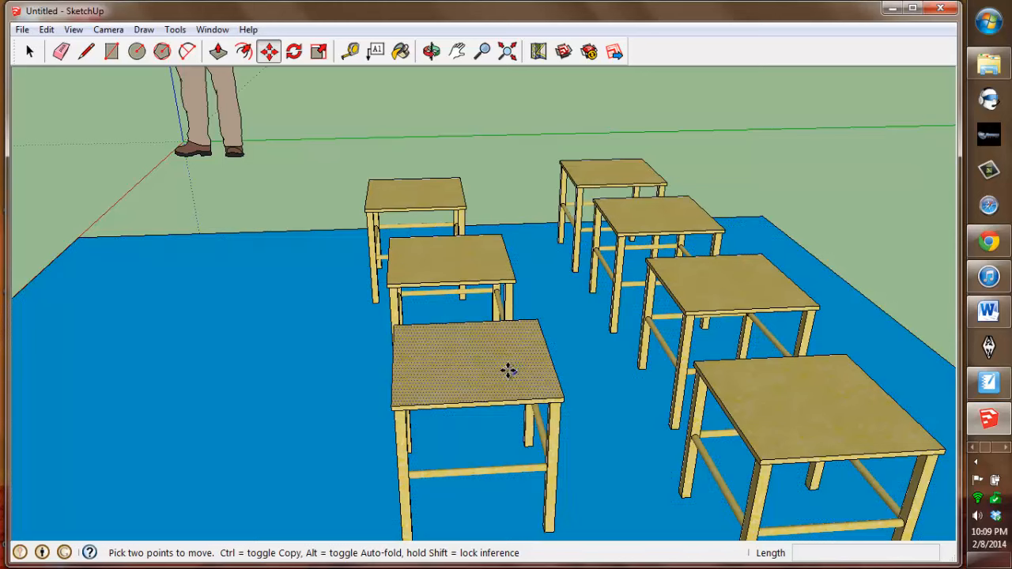
pyautogui.click(86, 52)
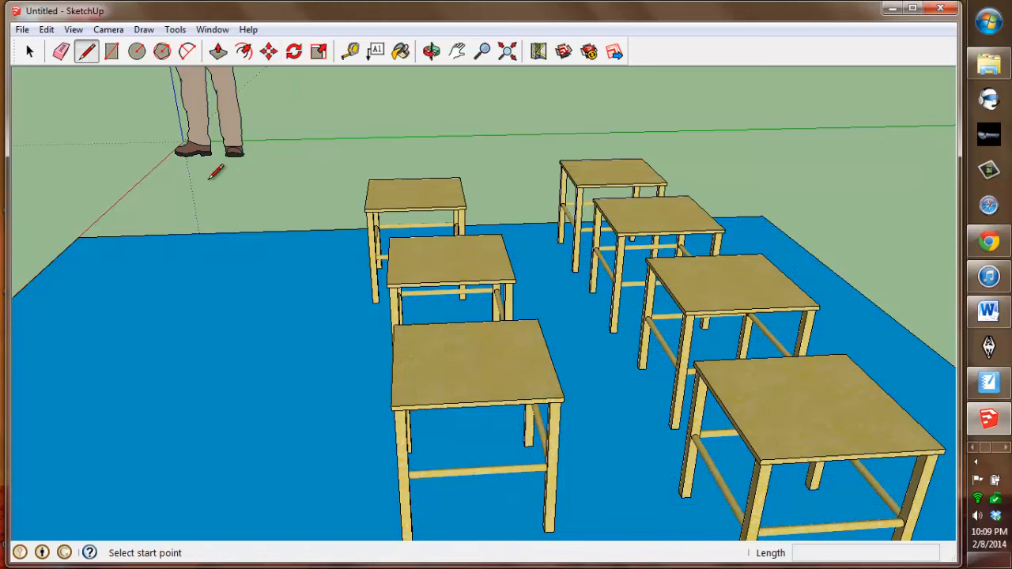
pyautogui.click(392, 362)
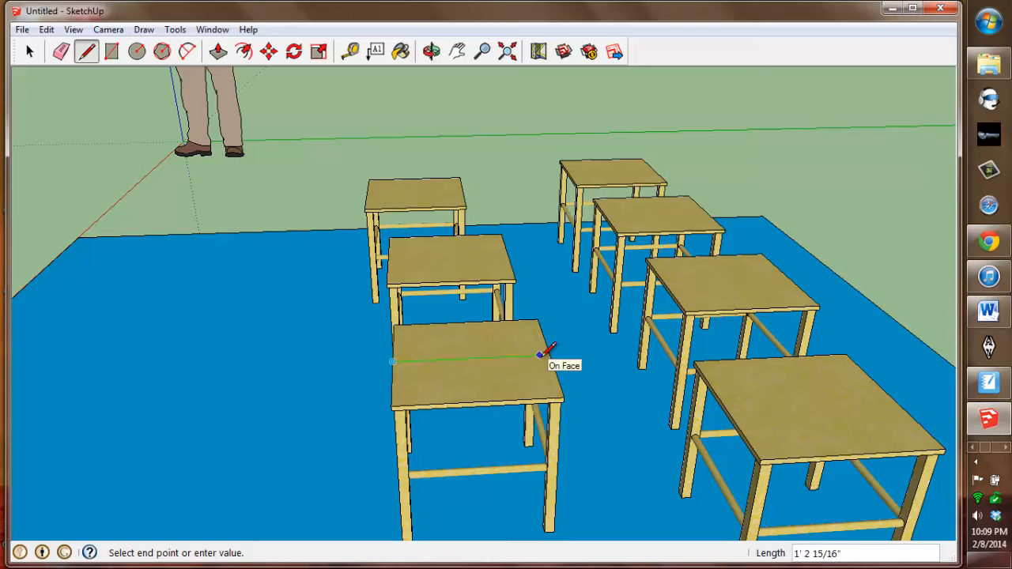
pyautogui.click(552, 355)
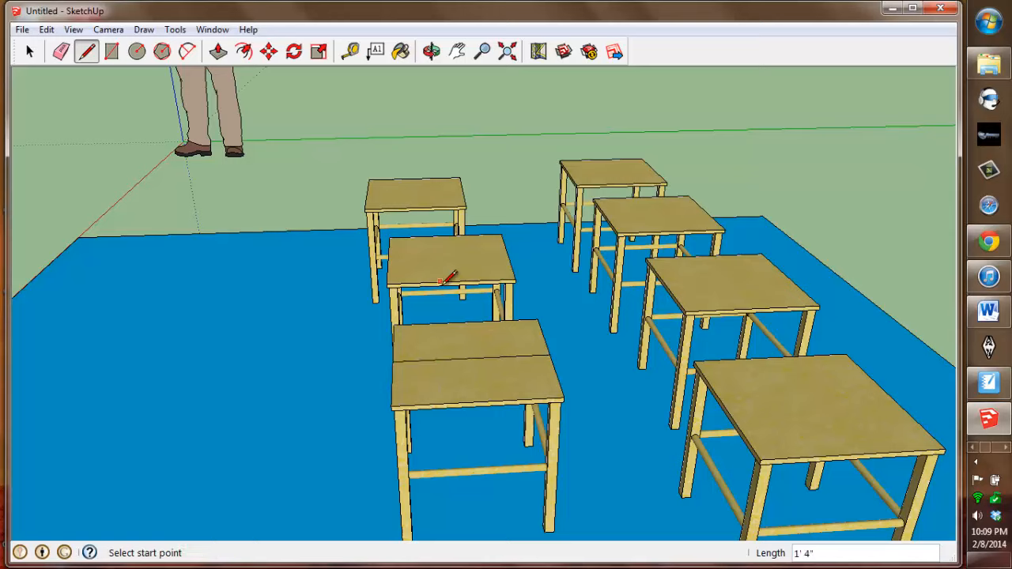
# - Move the new line upward about 8" to raise the table top into a peaked roof
pyautogui.click(268, 52)
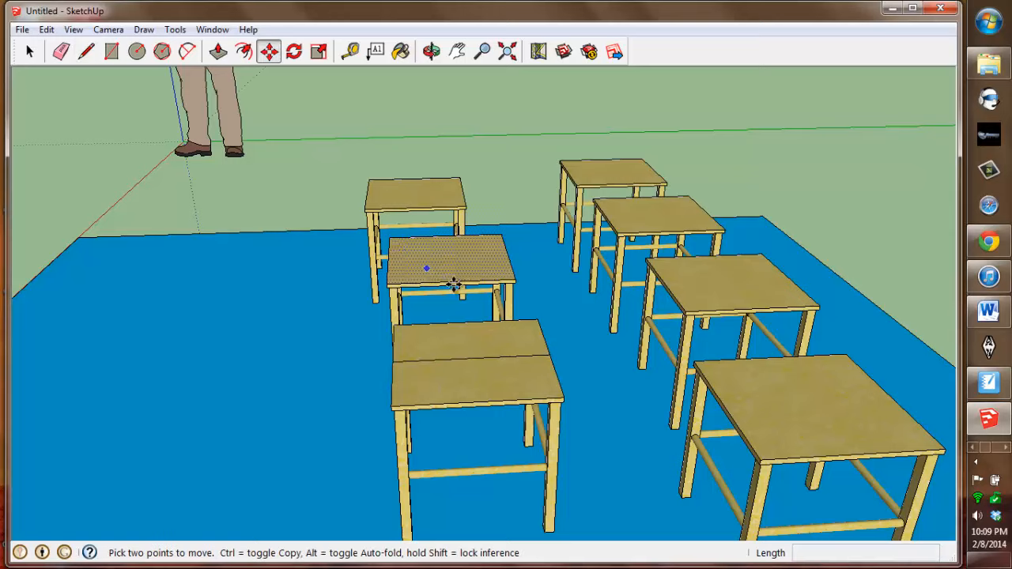
pyautogui.click(470, 355)
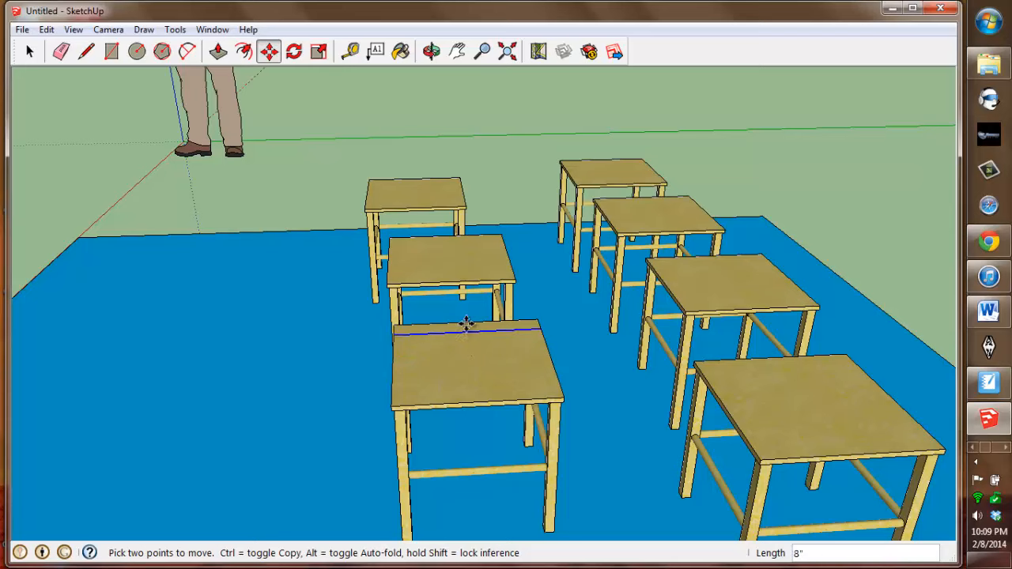
pyautogui.moveTo(517, 287); pyautogui.dragTo(762, 287, button='middle')
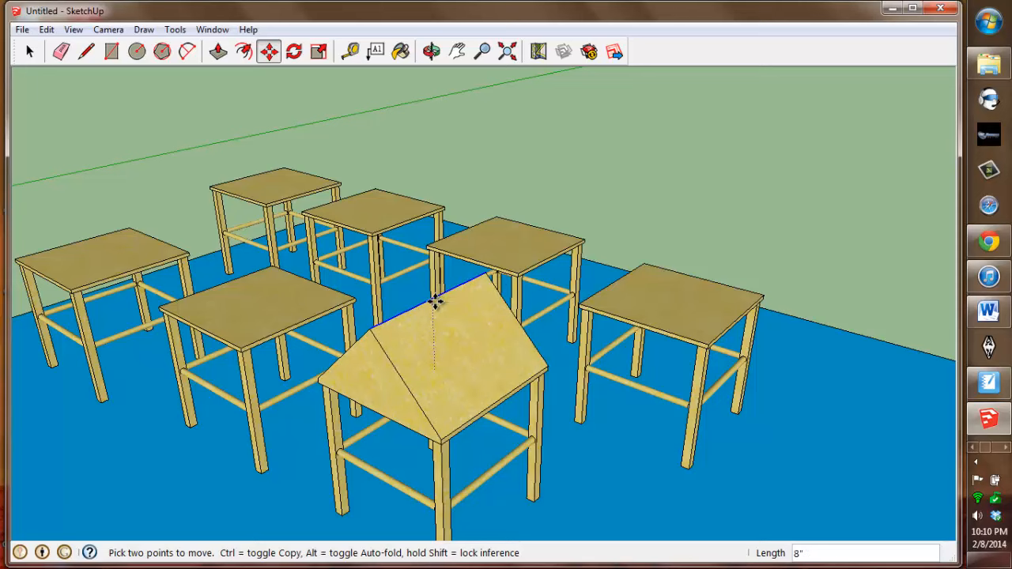
pyautogui.click(436, 301)
# - Orbit around the peaked table to inspect its roof, then zoom out to the whole model
pyautogui.scroll(1, 436, 301)
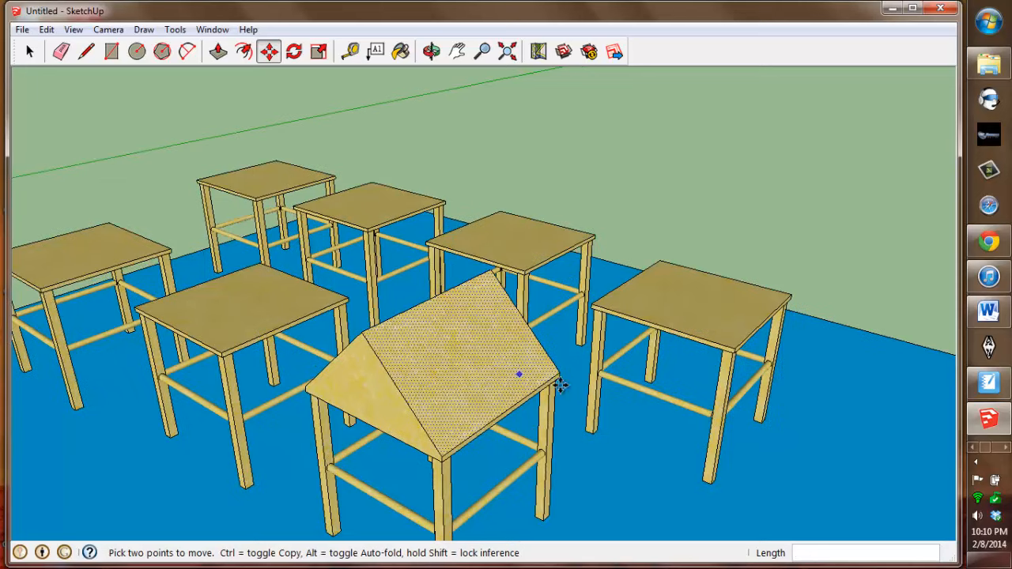
pyautogui.moveTo(560, 385); pyautogui.dragTo(719, 274, button='middle')
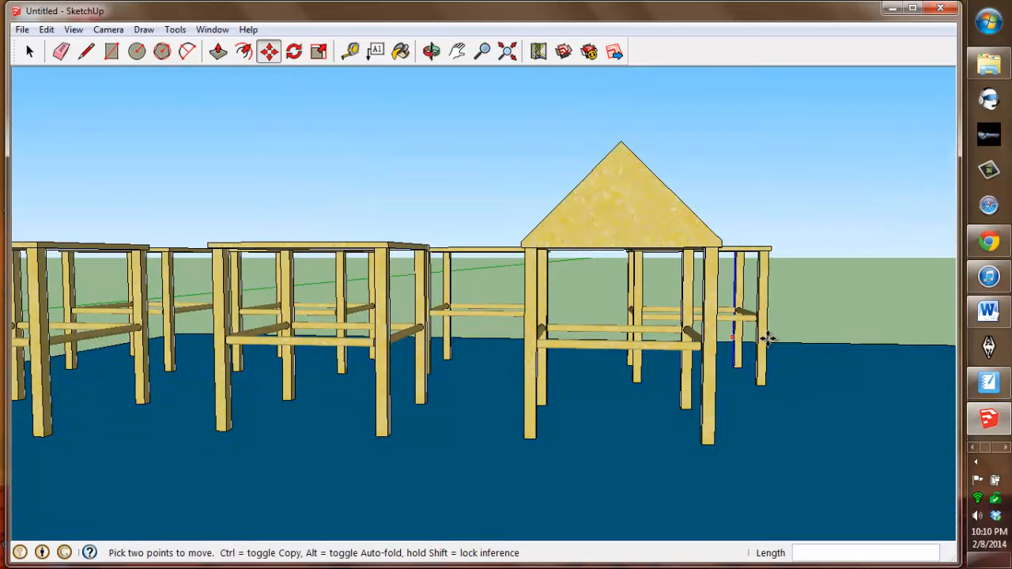
pyautogui.moveTo(767, 339); pyautogui.dragTo(678, 384, button='middle')
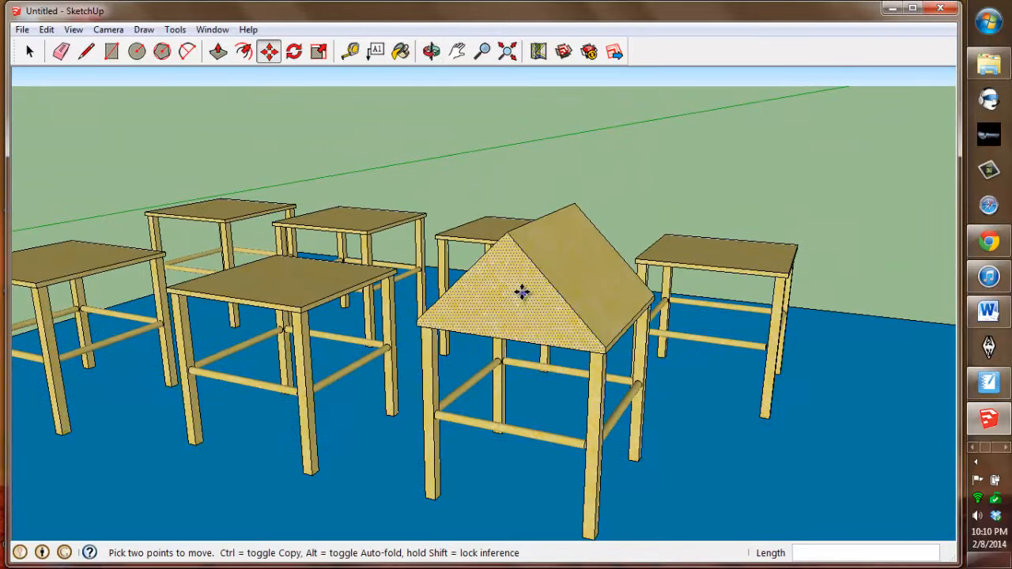
pyautogui.moveTo(661, 312); pyautogui.dragTo(728, 340, button='middle')
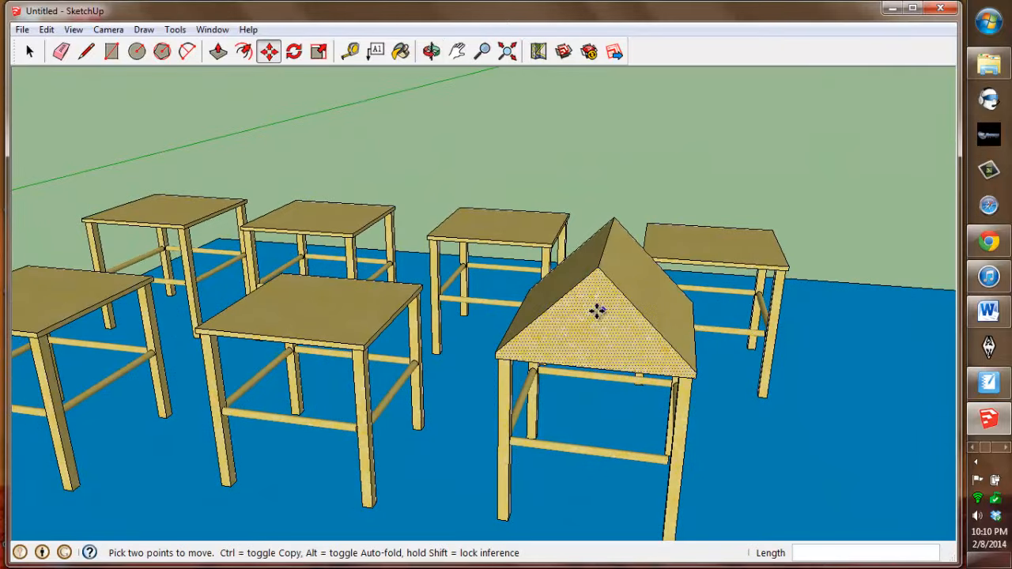
pyautogui.click(720, 332)
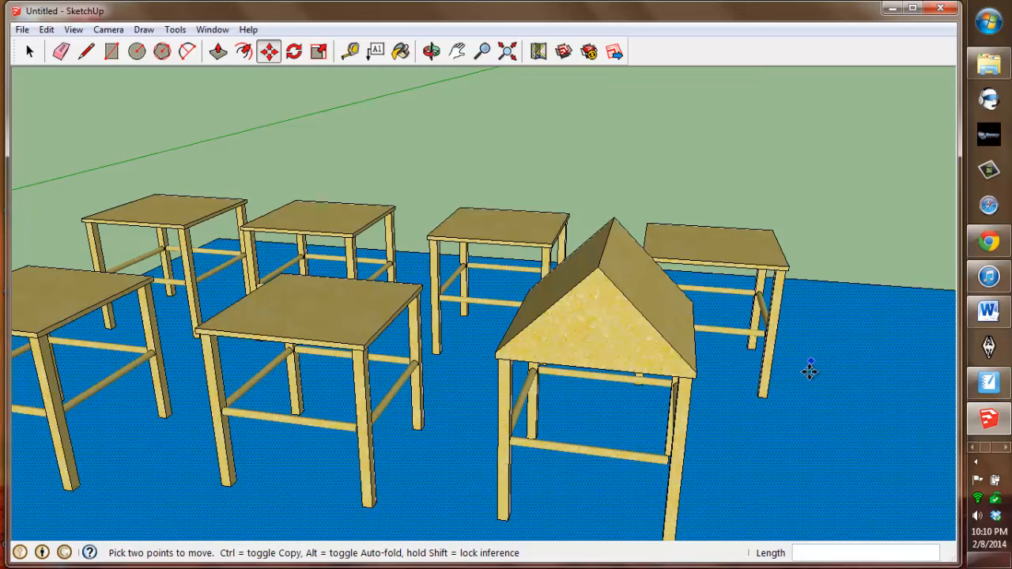
pyautogui.scroll(-3, 804, 368)
pyautogui.click(509, 53)
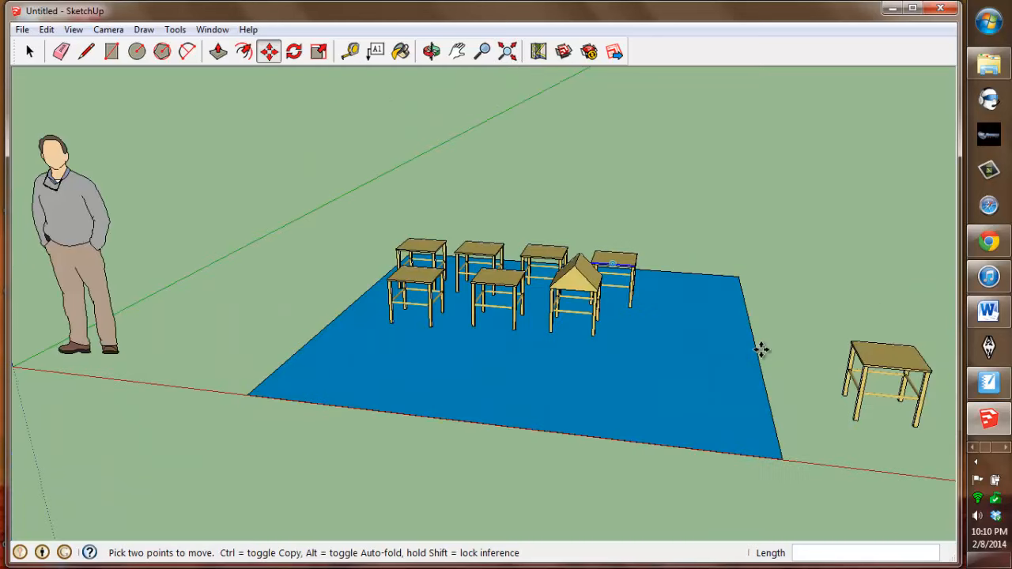